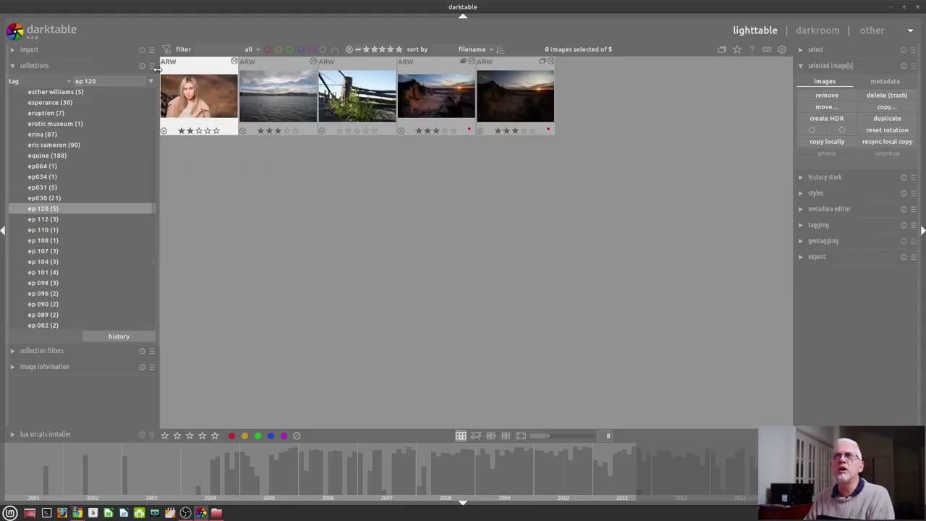
Step: Load the 2022-09 NSW roadtrip collection preset and filter it to not-rated images (345 of 465)
click(151, 66)
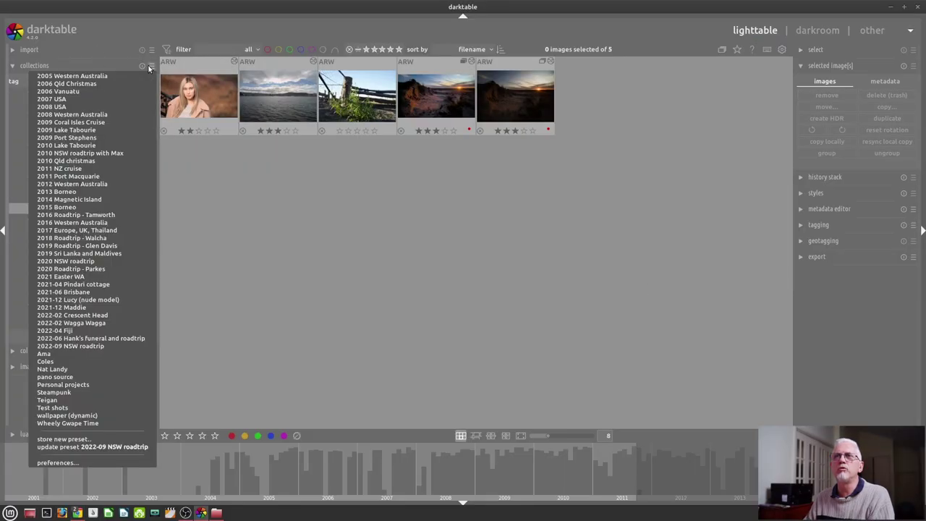
click(87, 345)
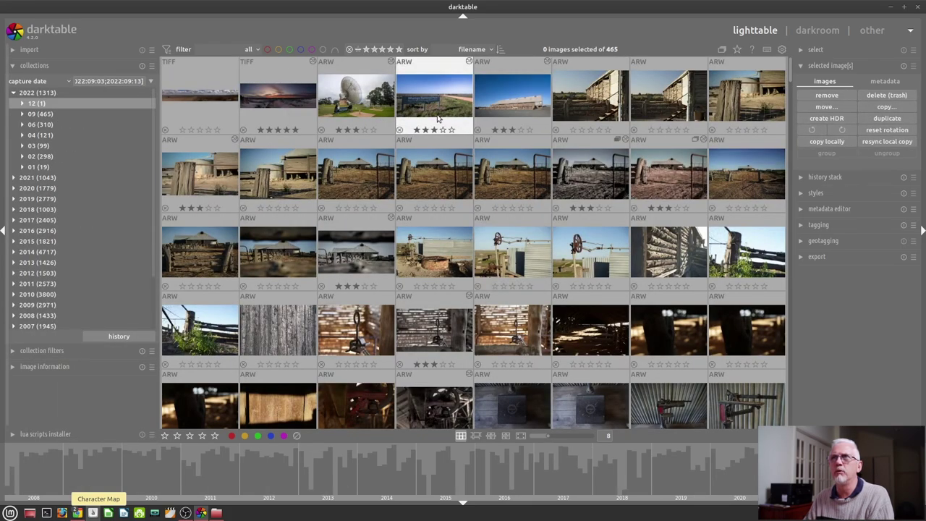
click(358, 49)
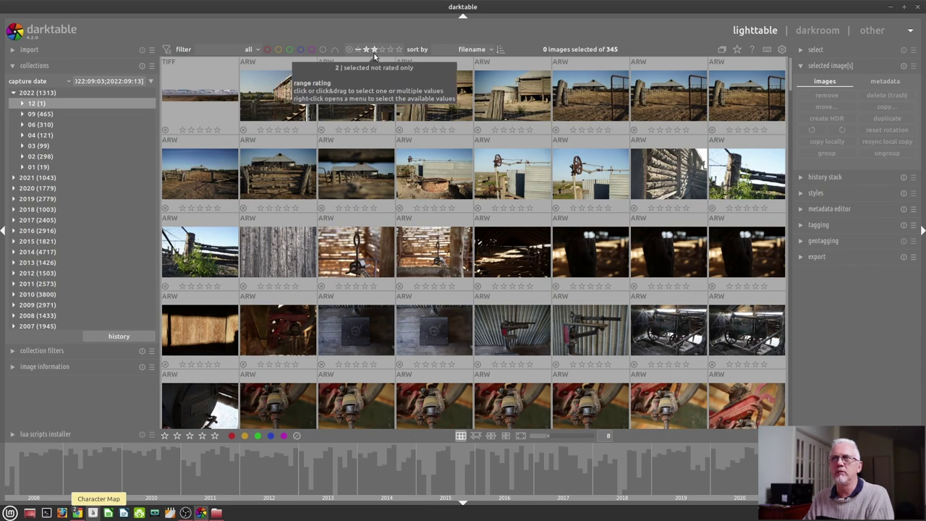
Step: Try range-rating filters (two stars or less, three to five stars), then apply a rating filter choice
click(374, 55)
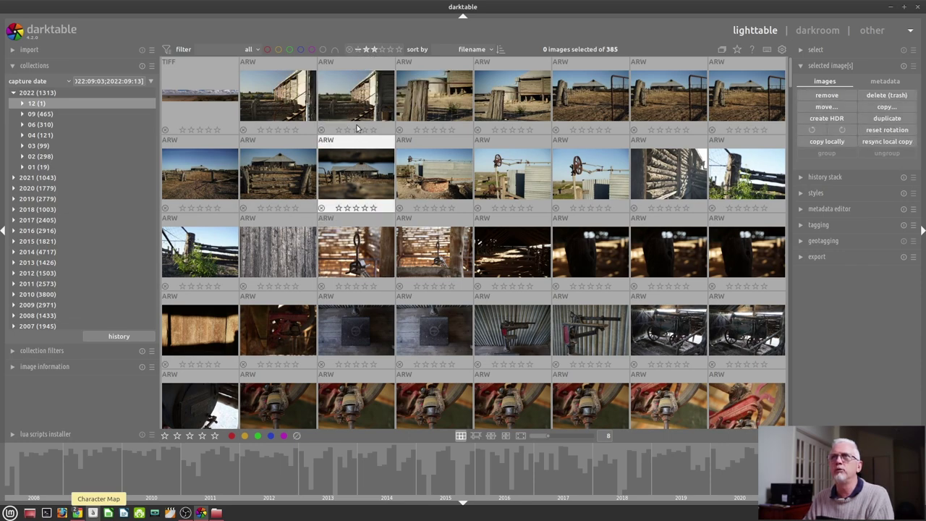
drag(395, 54, 383, 48)
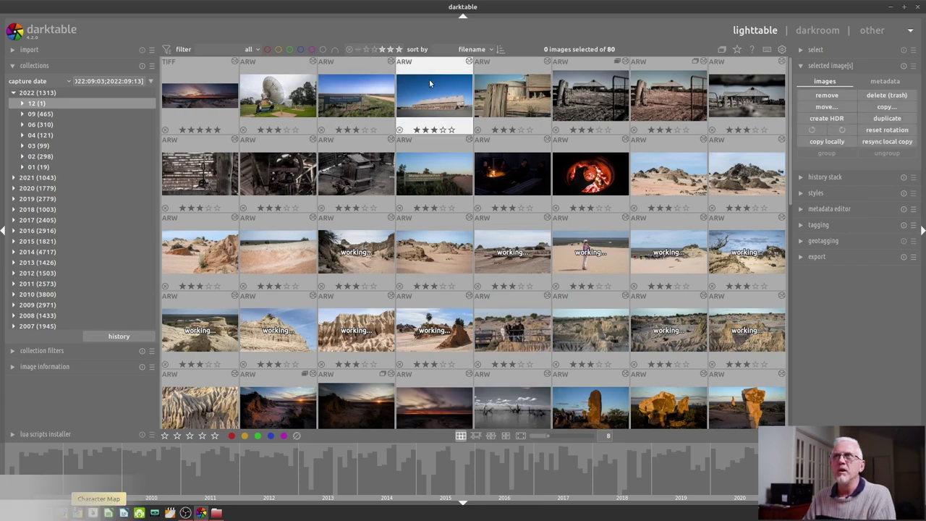
right_click(378, 47)
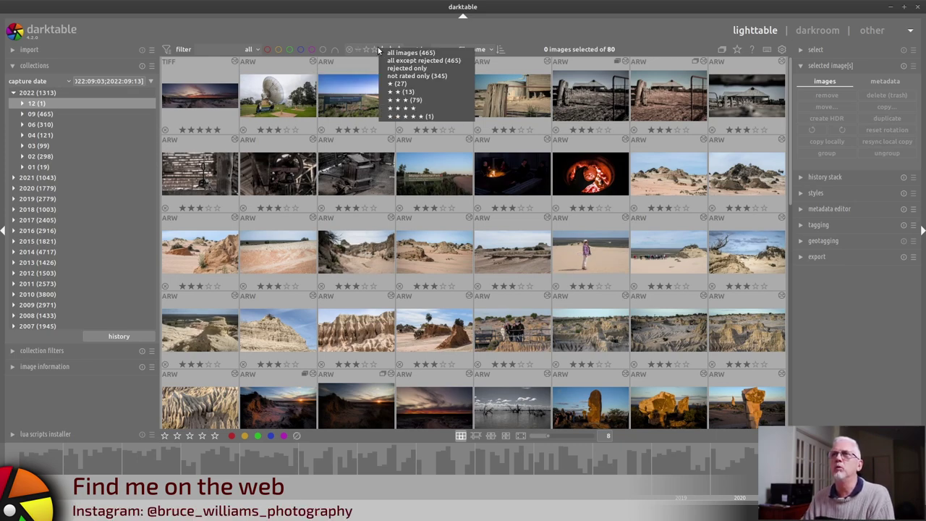
click(430, 76)
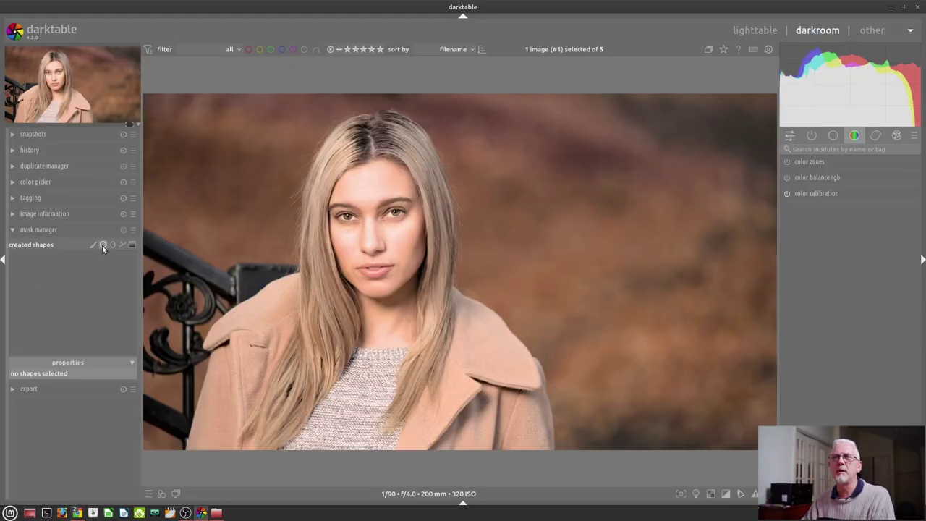
Step: Place a circle mask shape on the face from the mask manager
click(103, 246)
click(424, 239)
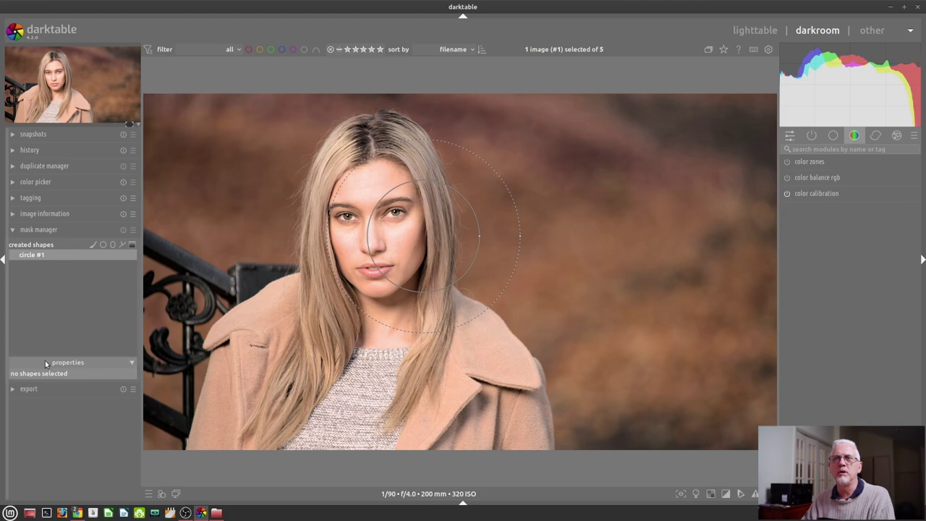
click(133, 362)
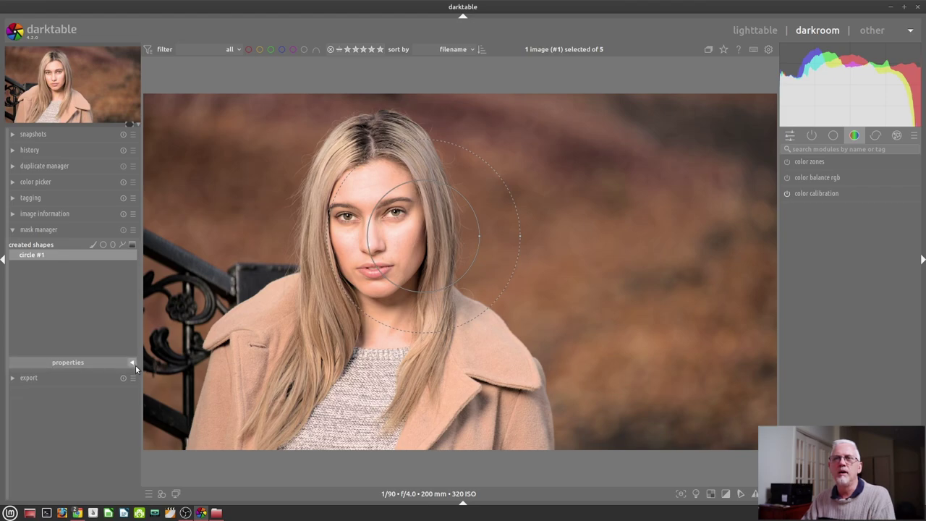
click(133, 363)
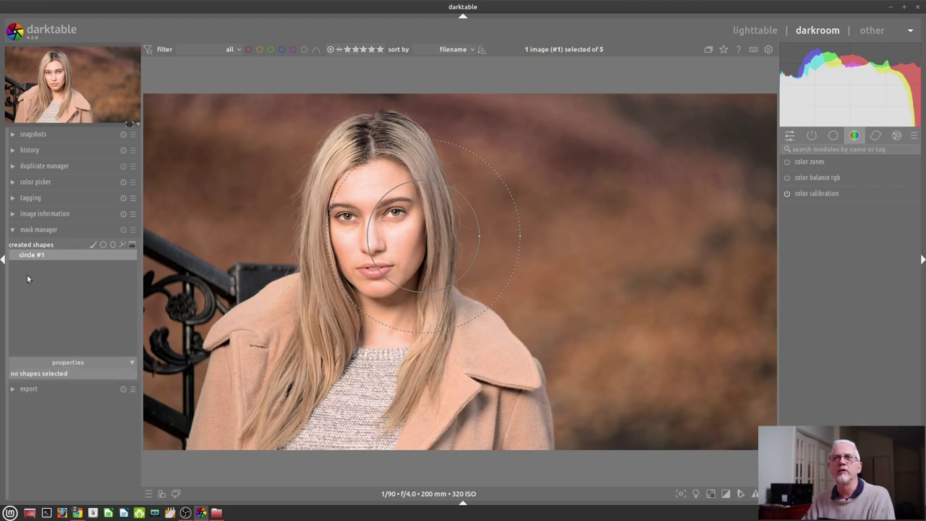
Step: Select circle #1, increase its size and feather, then collapse the shape properties
double_click(33, 255)
key(Escape)
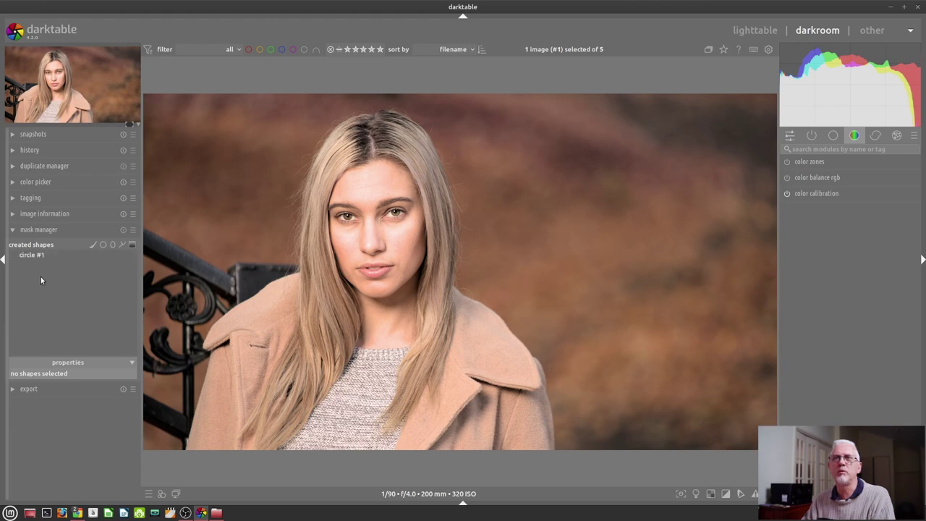
click(30, 255)
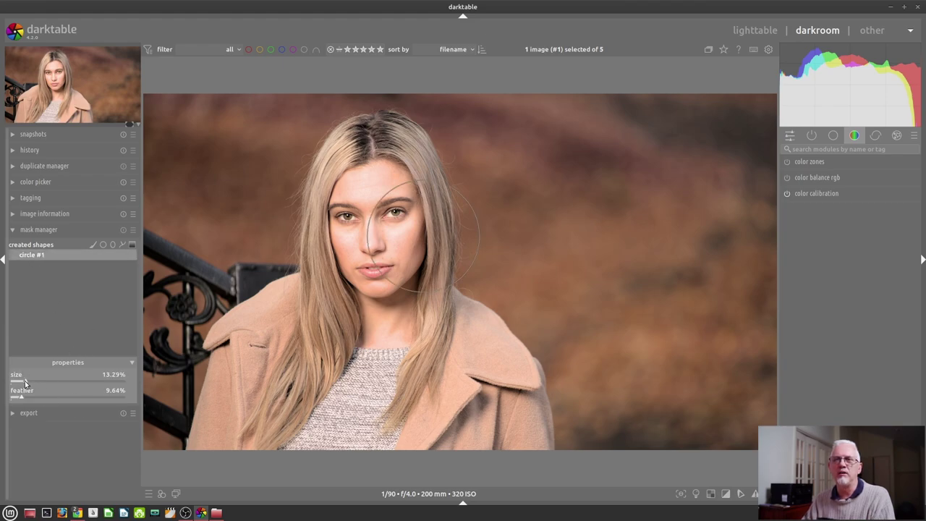
scroll(53, 383, up, 10)
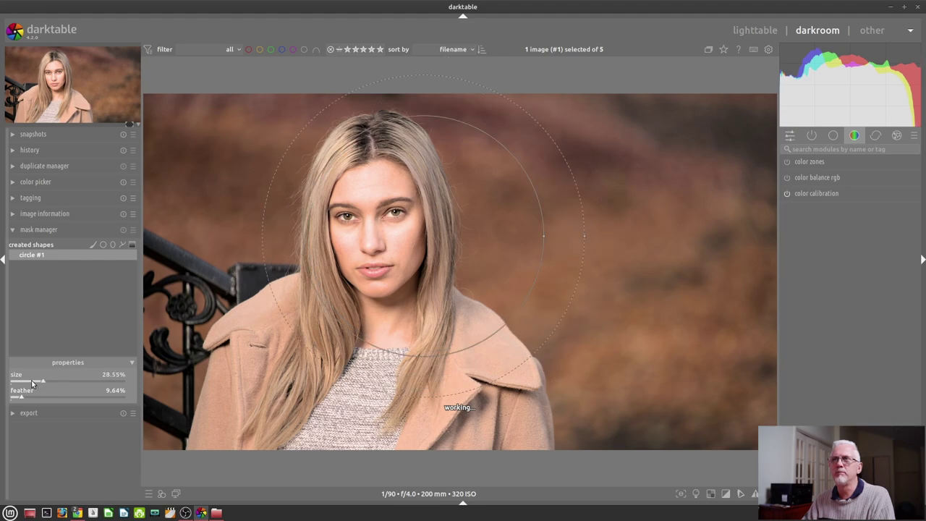
click(36, 384)
click(28, 398)
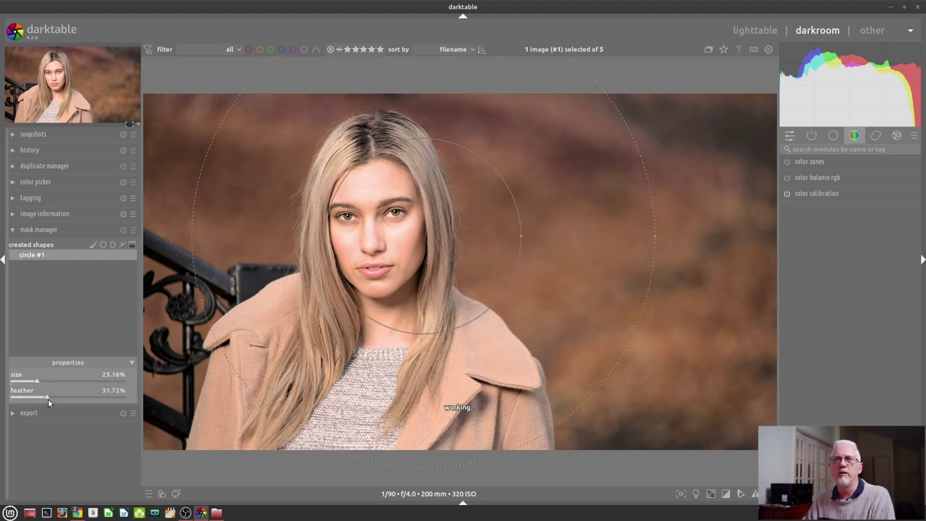
click(128, 362)
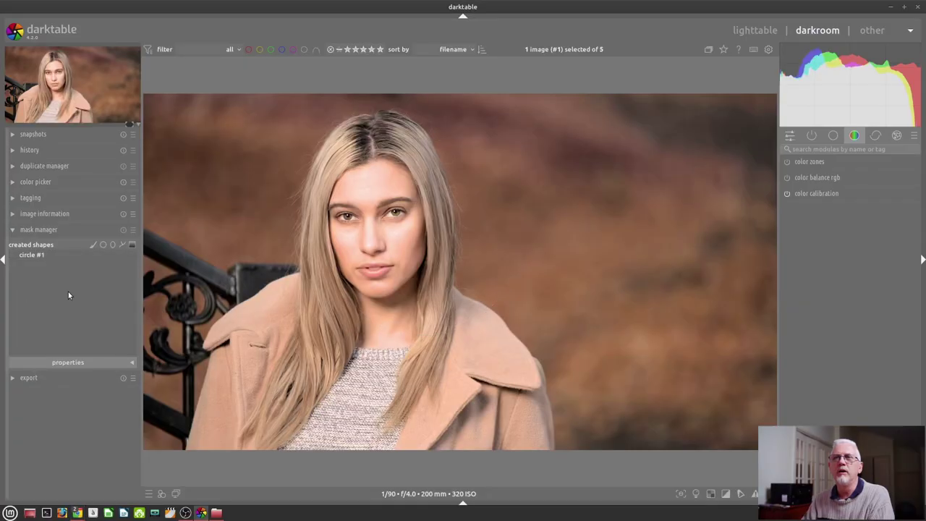
Step: Draw a four-node path mask, path #1, around the face and close it
click(122, 245)
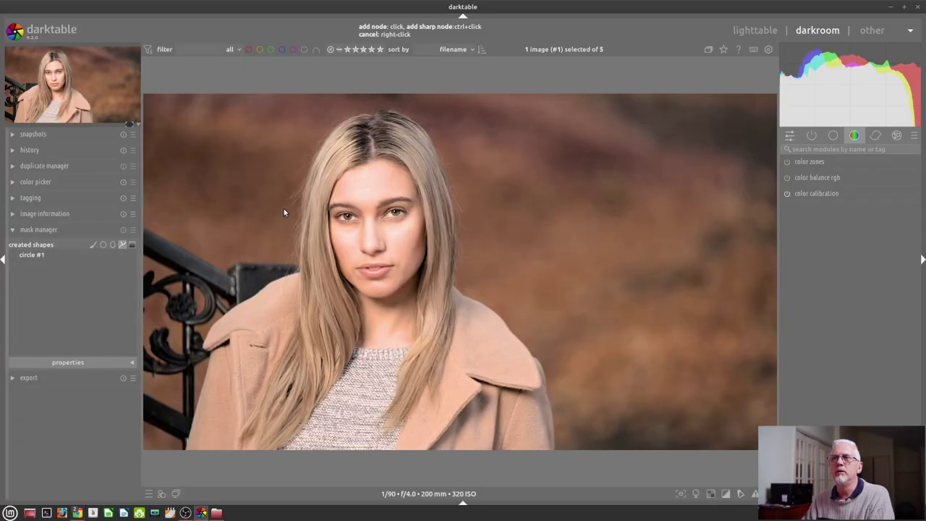
click(284, 209)
click(266, 307)
click(507, 338)
click(570, 264)
right_click(580, 248)
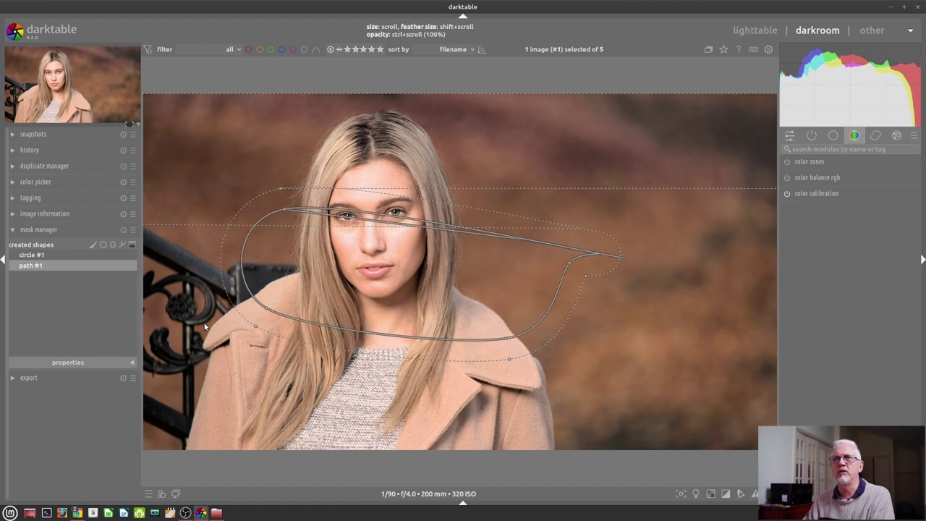
Step: Select path #1 in the shapes list and add circle #1 to the selection
click(35, 273)
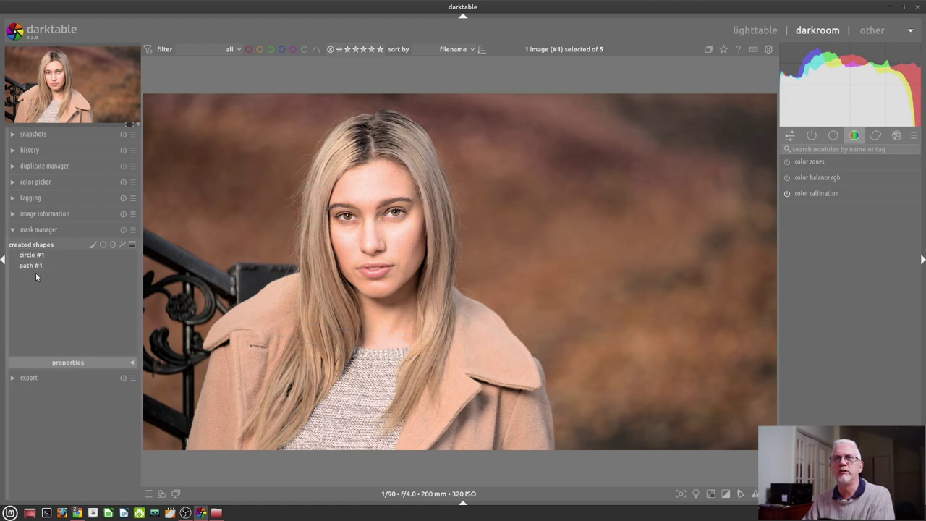
double_click(30, 265)
key(Return)
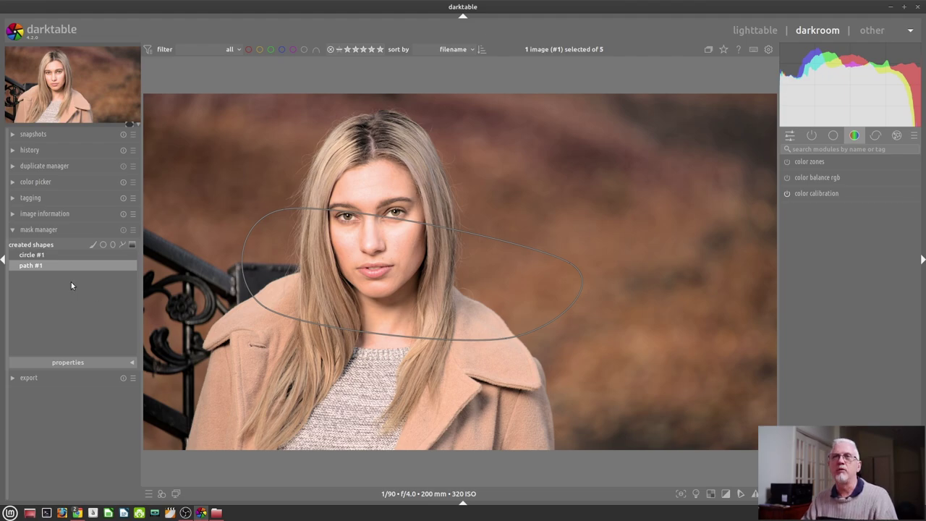
ctrl+click(34, 258)
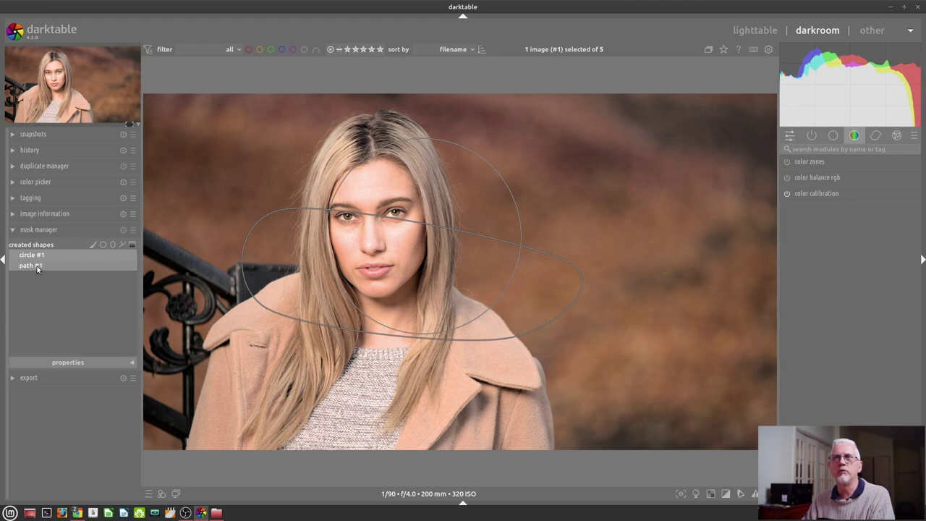
Step: Group circle #1 and path #1 into group #2 and enlarge the grouped shapes' size
right_click(37, 268)
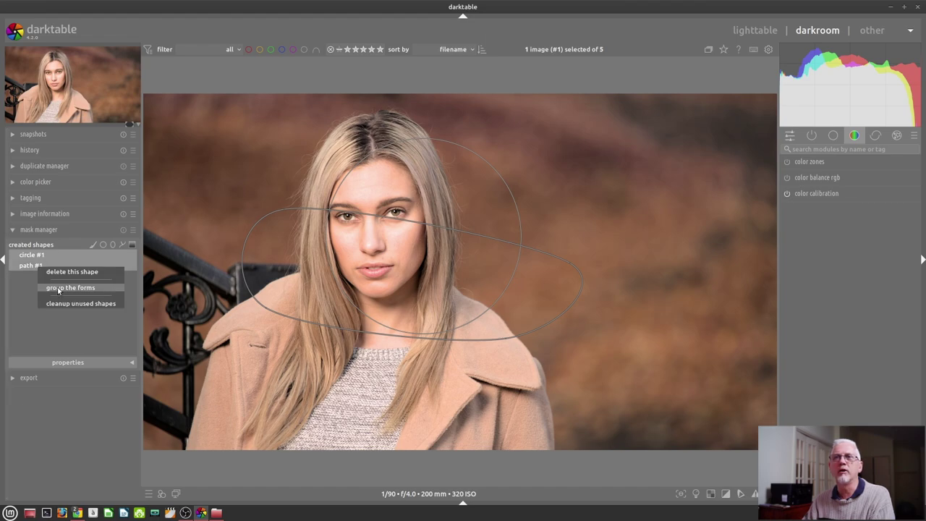
click(60, 288)
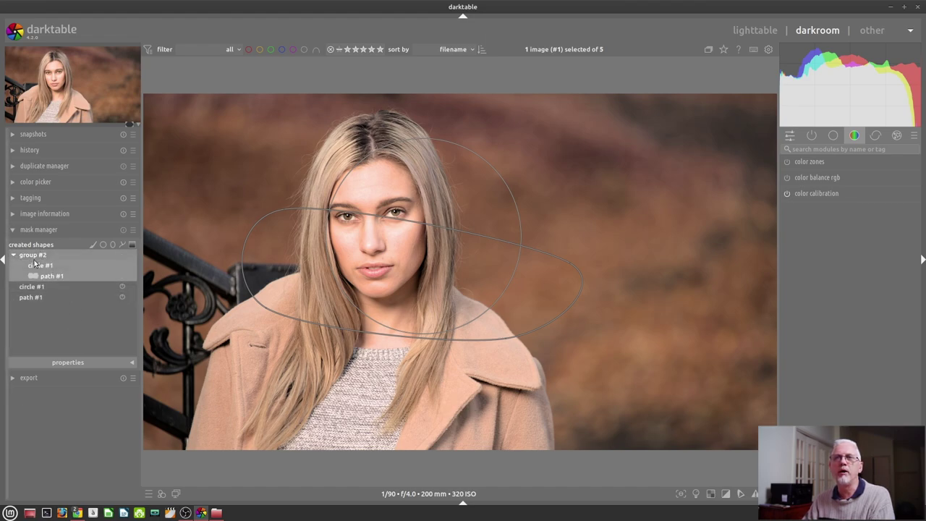
click(104, 364)
drag(43, 382, 14, 401)
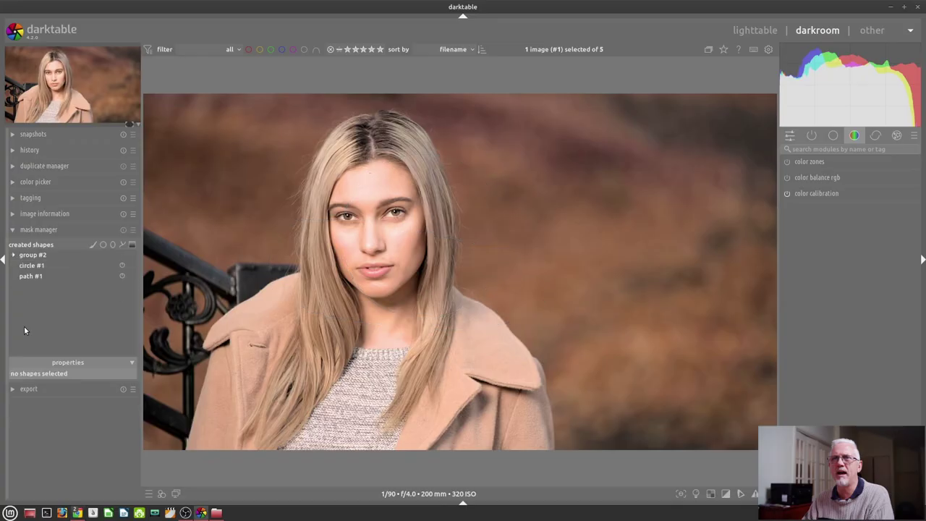
Step: Place a new circle shape, circle #2, over the face and select it in the list
click(103, 244)
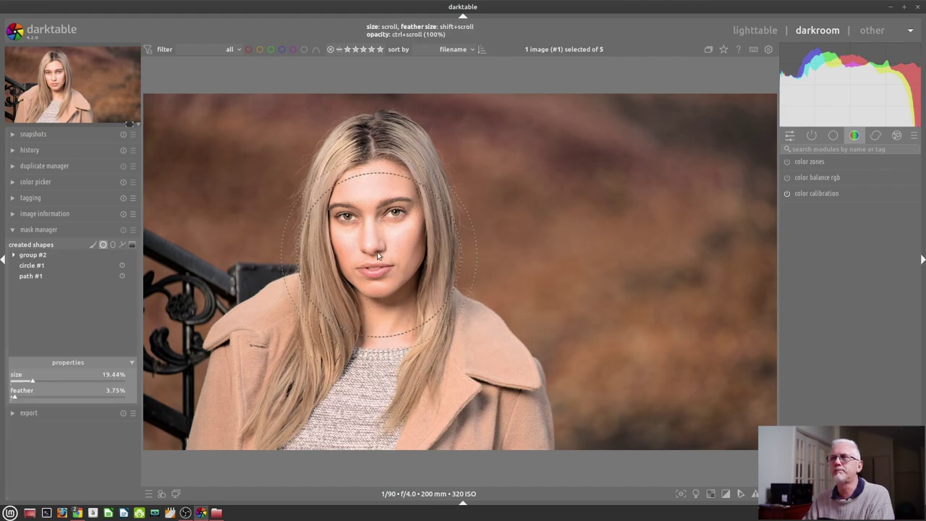
click(373, 228)
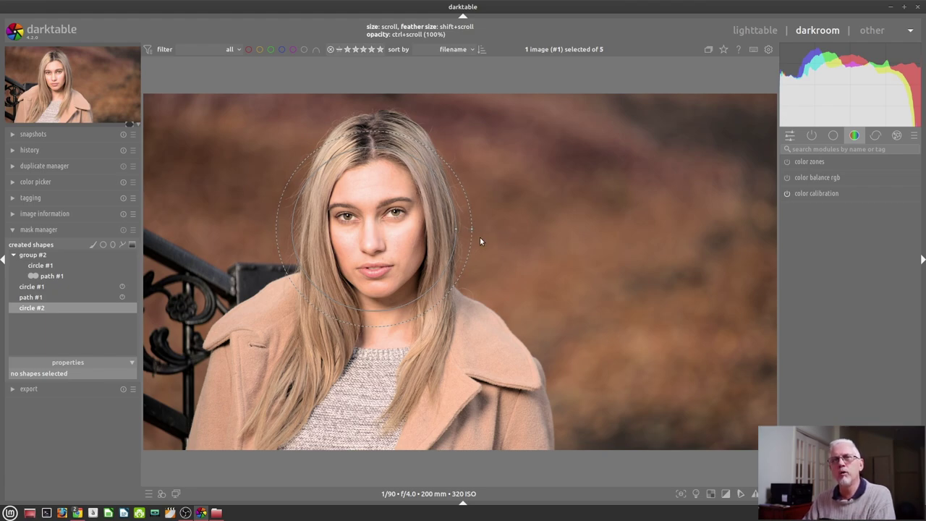
click(38, 335)
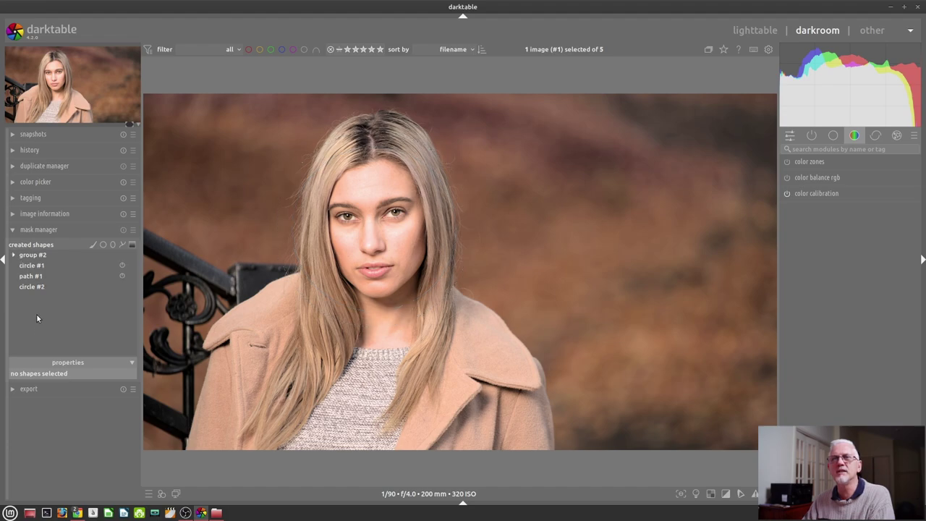
double_click(32, 287)
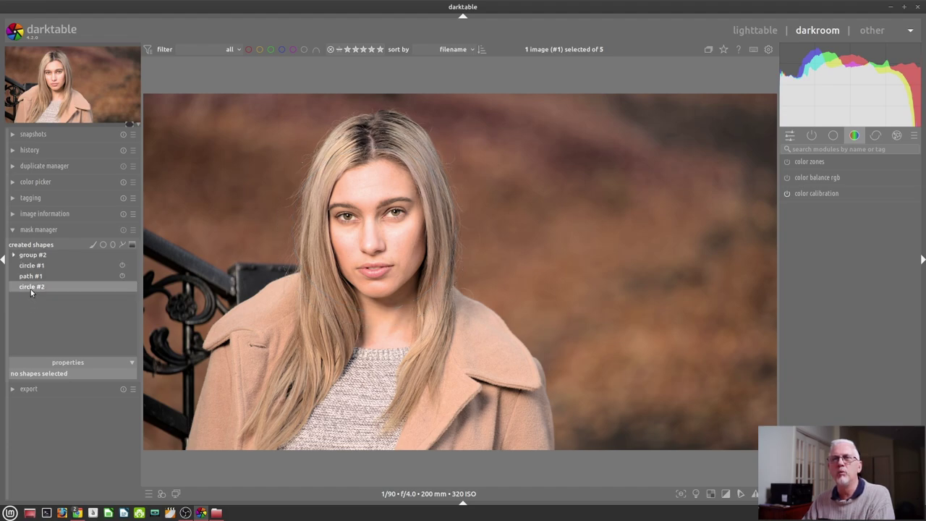
click(32, 289)
Step: Shrink circle #2 to 18.12% size and widen its feather to 12.12%
scroll(452, 232, down, 2)
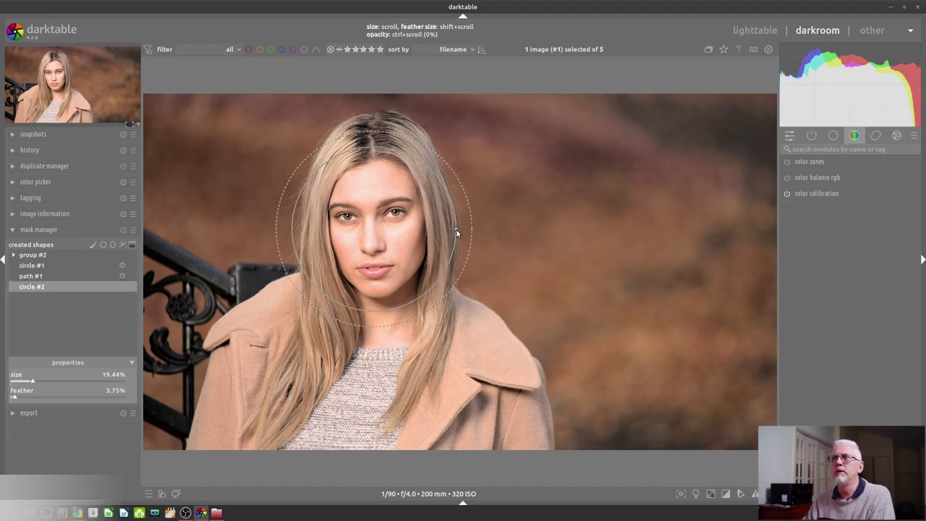
scroll(450, 236, down, 1)
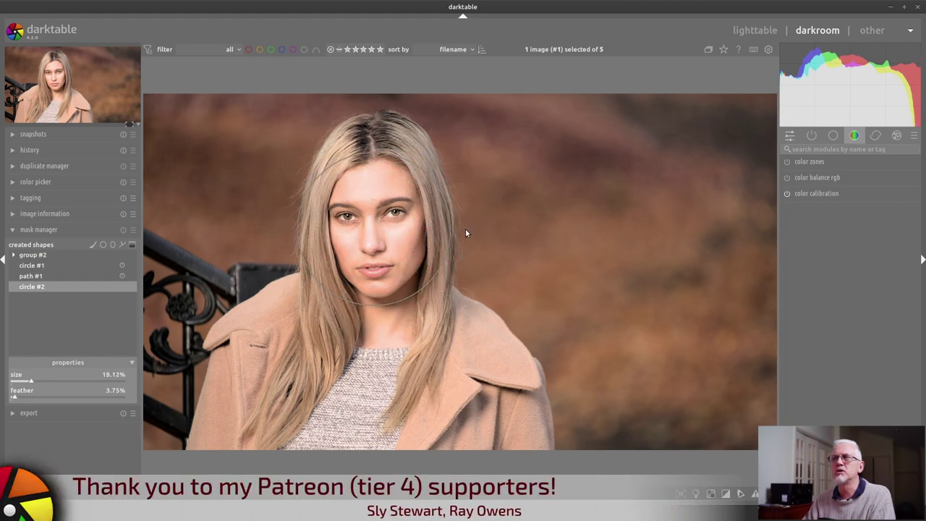
shift+scroll(464, 228, up, 6)
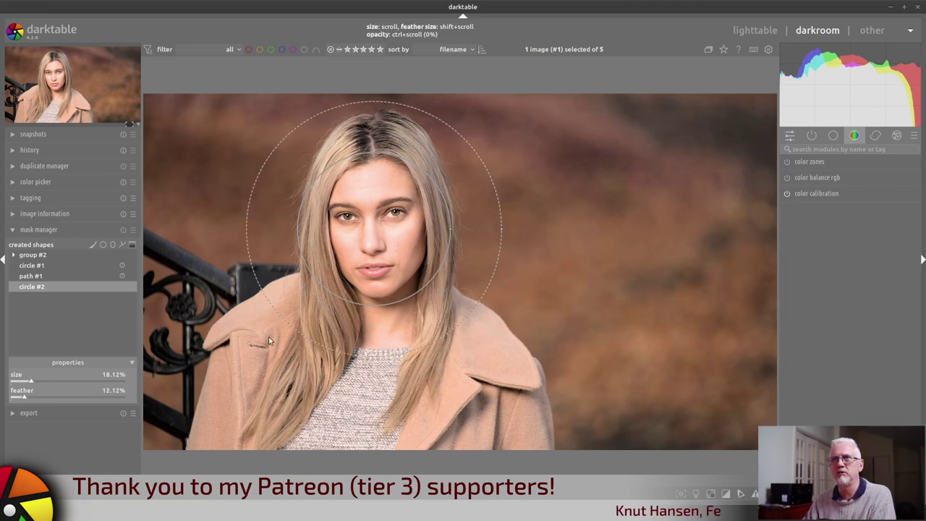
click(87, 316)
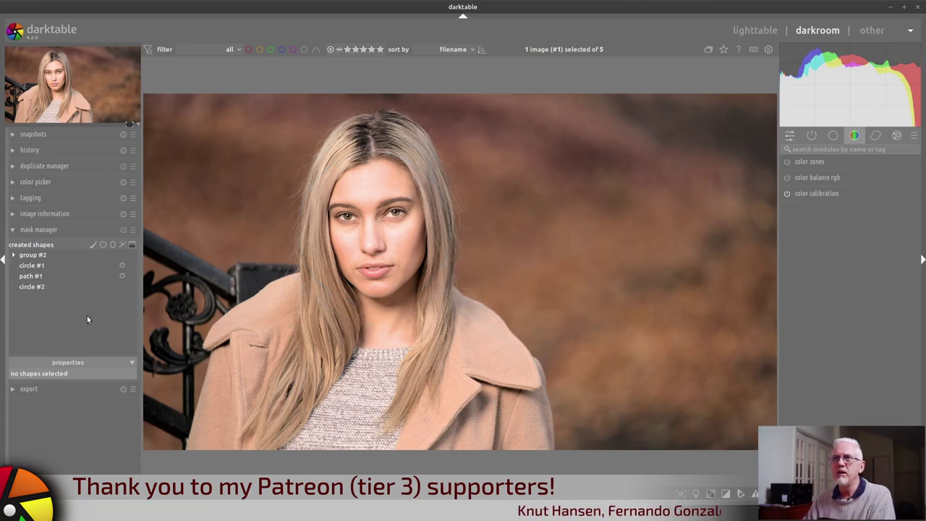
click(31, 287)
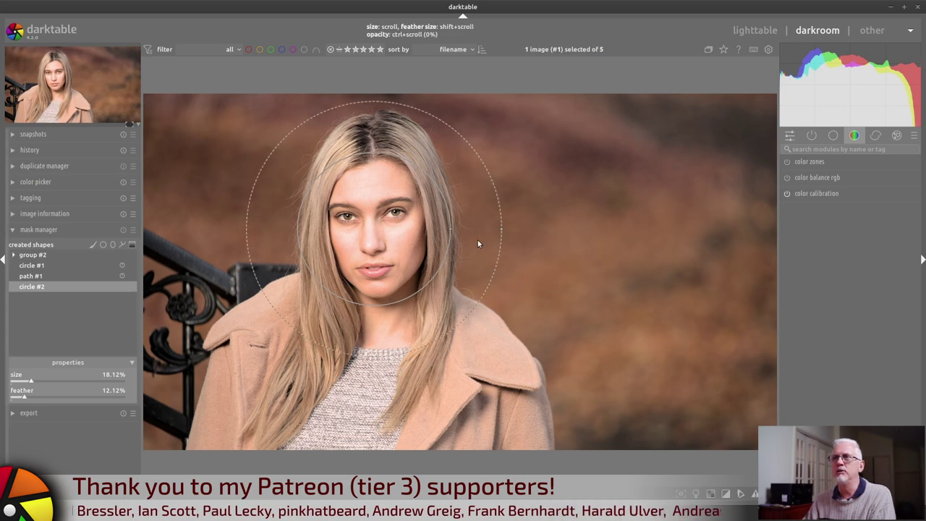
scroll(437, 229, down, 4)
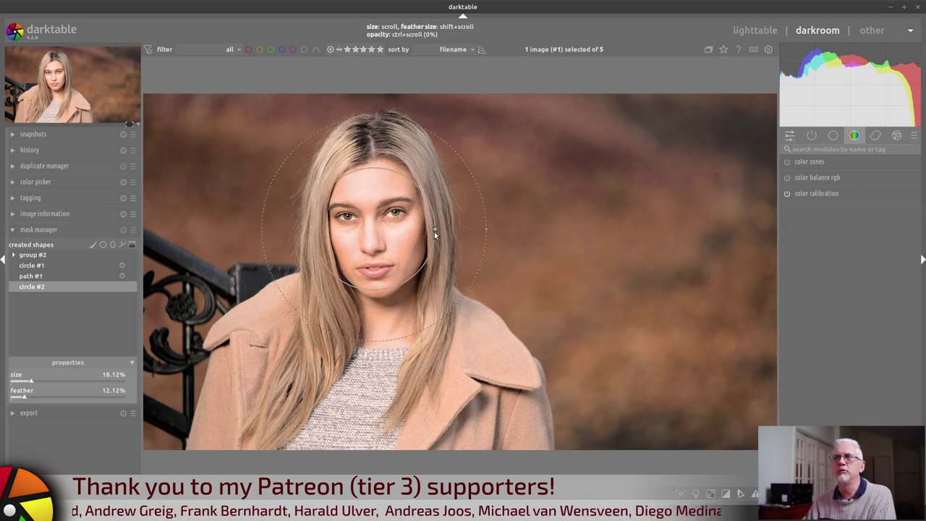